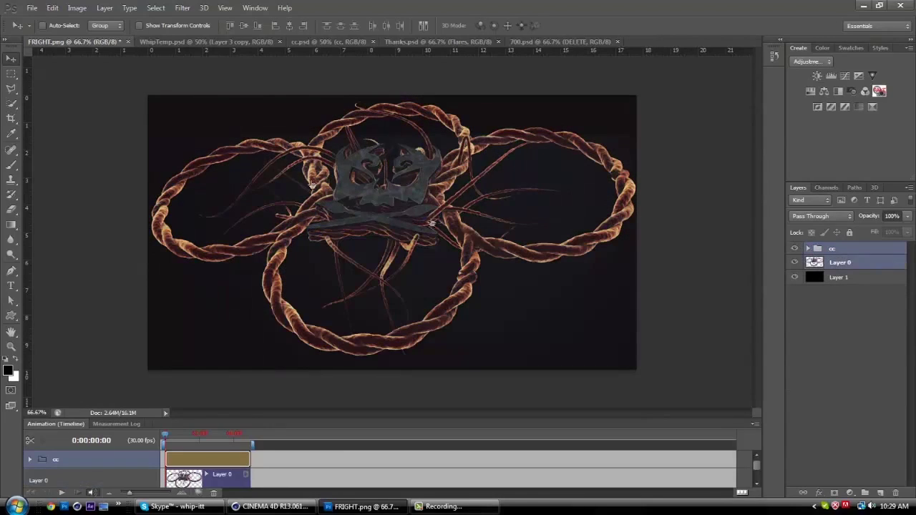
Drag the rope-and-skull render from FRIGHT.png into the WhipTemp banner
mouse_move(432, 224)
left_mouse_down()
mouse_move(208, 41)
mouse_move(421, 213)
left_mouse_up()
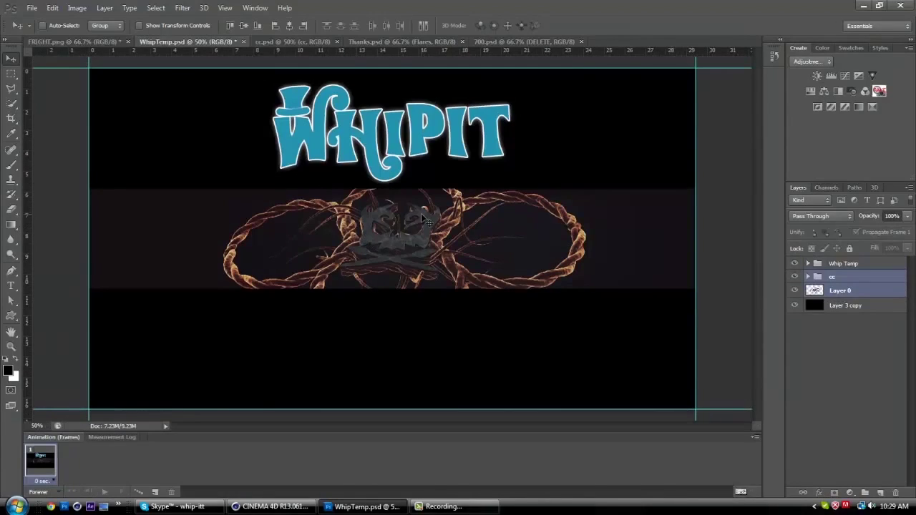
key("ctrl+minus")
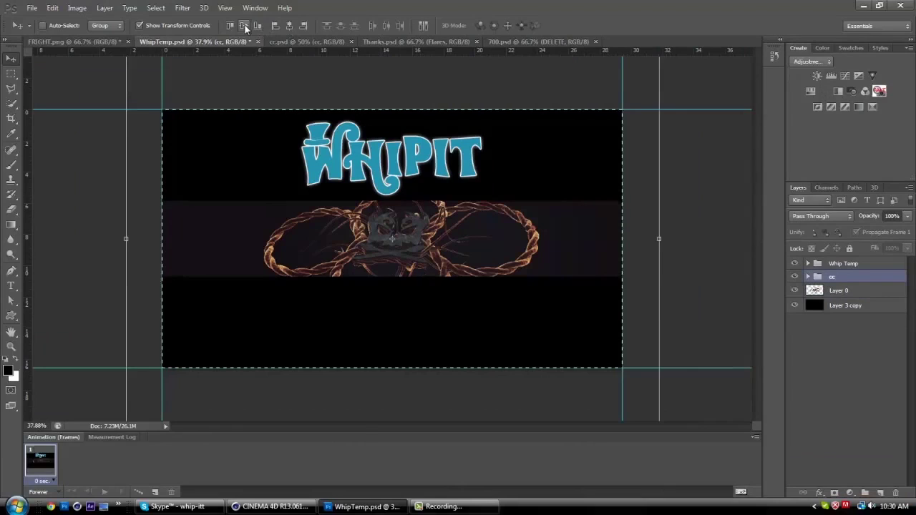
left_click_drag(205, 139, 384, 227)
key("ctrl+0")
Enlarge the rope render and align it onto the dark strip below the WHIPIT title
left_click_drag(580, 172, 632, 141)
left_click(245, 27)
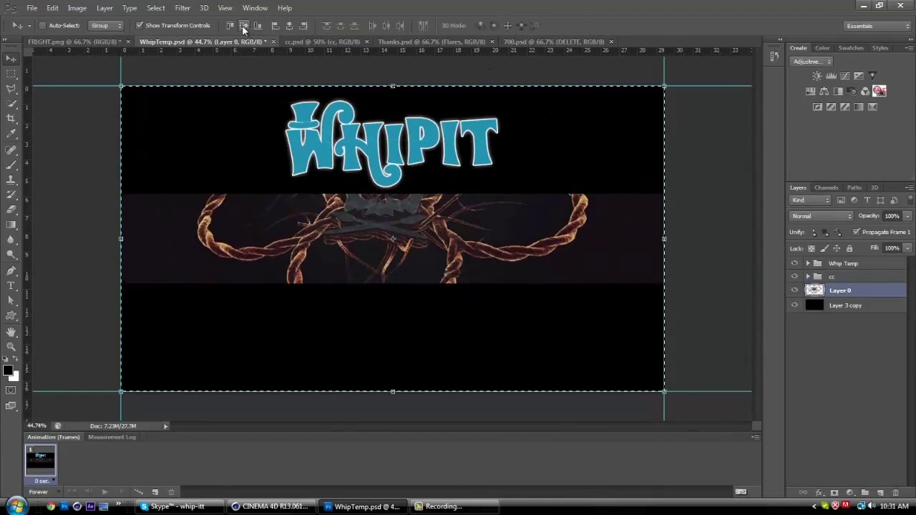
left_click_drag(401, 219, 407, 247)
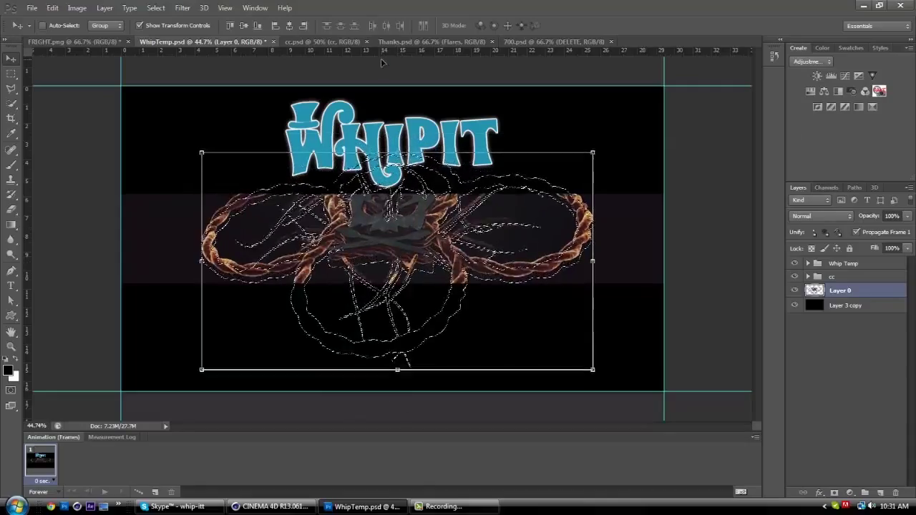
key("ctrl+d")
key("ctrl+d")
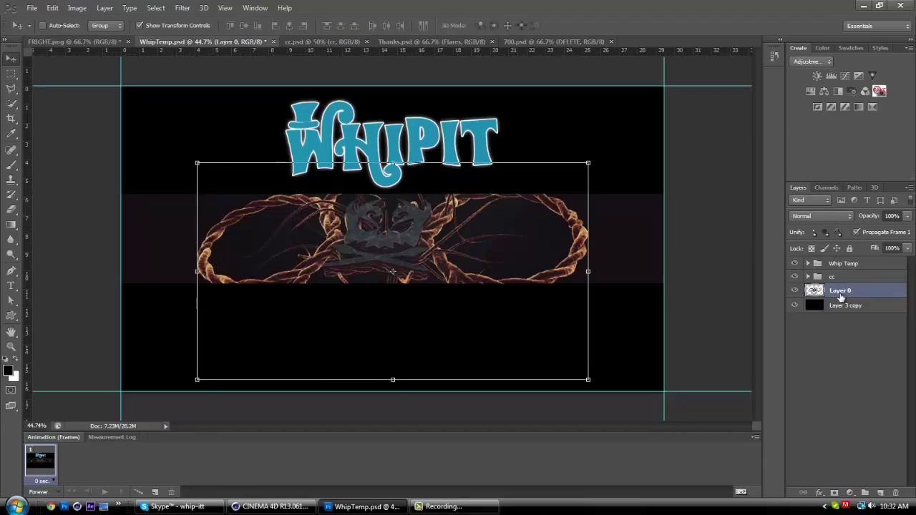
scroll(399, 249, "up", 3)
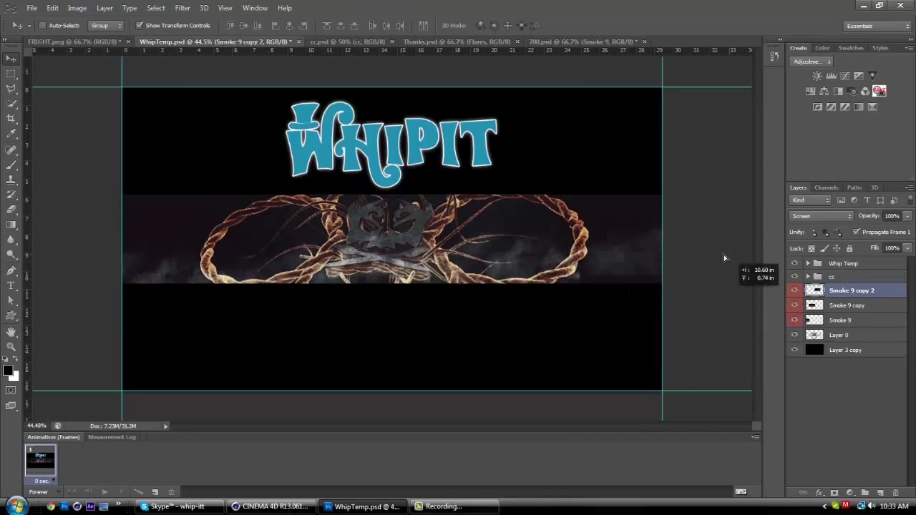
Add Smoke 9 to the banner's right side, merge the copies, and lower its opacity
left_click_drag(724, 258, 716, 261)
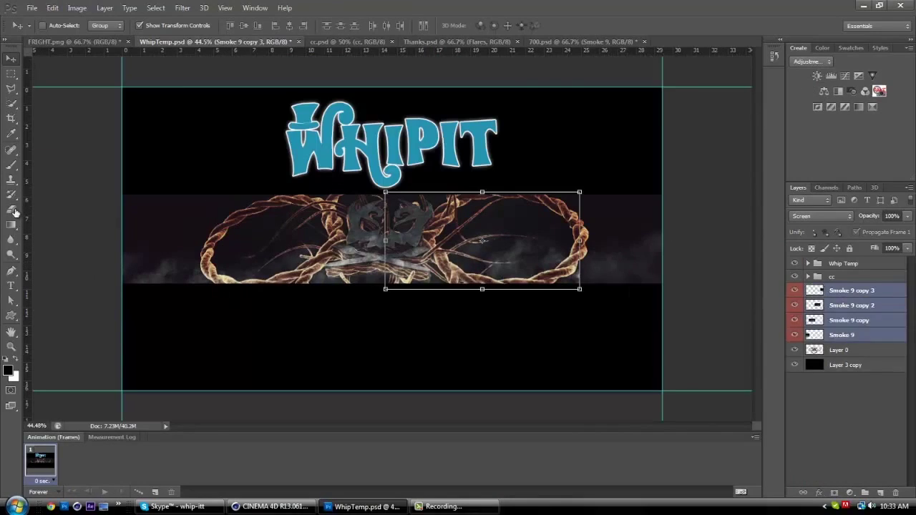
key("e")
left_click(845, 335, "shift")
key("ctrl+e")
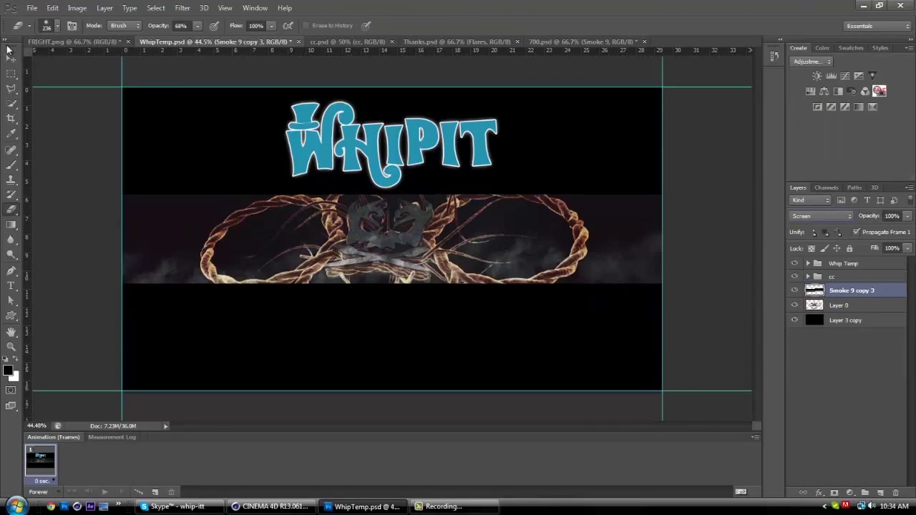
left_click_drag(845, 218, 837, 217)
Duplicate the merged smoke, flip the copy, and shift it to sit around the rope
key("ctrl+j")
left_click(52, 8)
left_click(348, 351)
left_click_drag(410, 209, 406, 239)
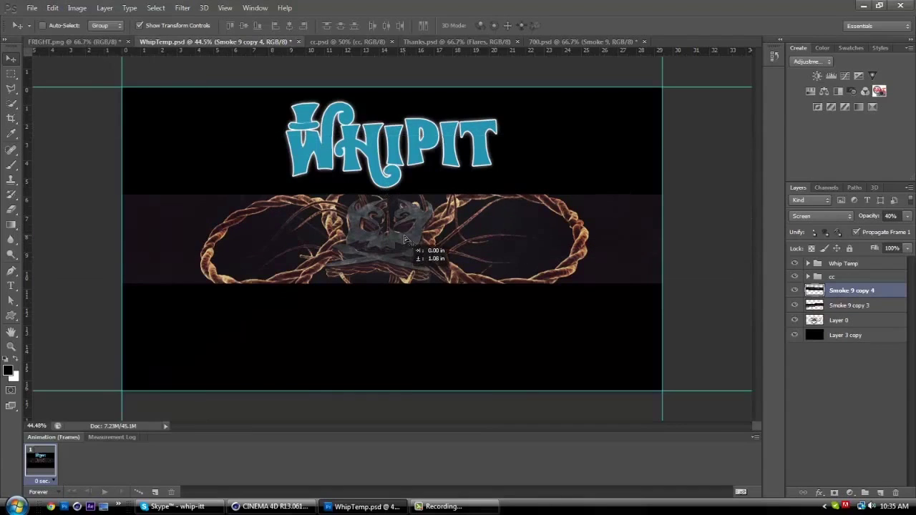
Add Smoke 15 from the 700 pack to the banner at 30% opacity
left_click(580, 43)
mouse_move(358, 215)
left_mouse_down()
mouse_move(231, 267)
mouse_move(542, 303)
left_mouse_up()
key("ctrl+e")
left_click(821, 216)
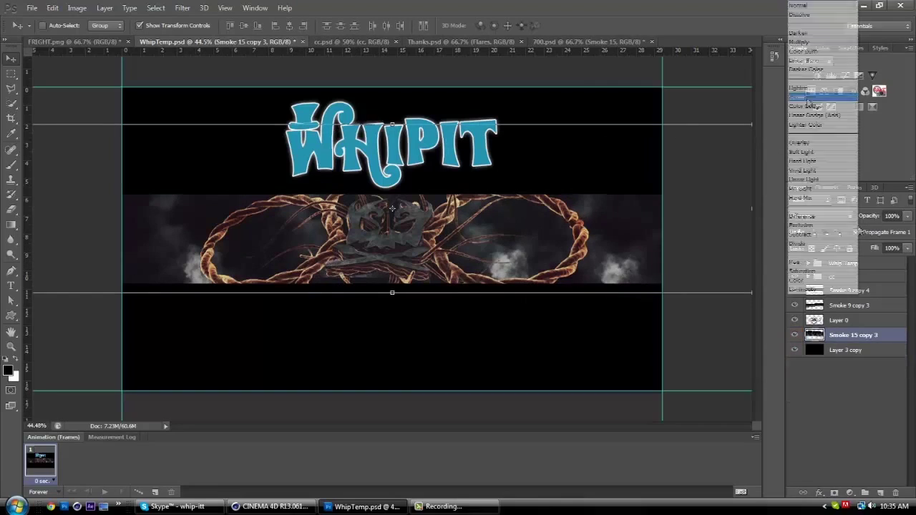
key("Escape")
type("30")
Close 700.psd without saving changes
left_click(580, 42)
key("ctrl+w")
left_click(459, 195)
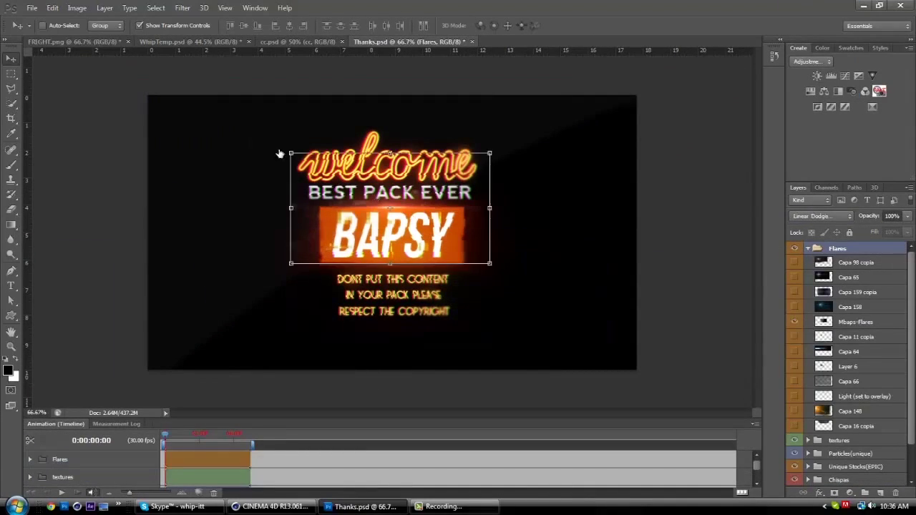
Place the Mbaps-Flares flare in the banner, one level lower in the layer stack
left_click(213, 42)
key("ctrl+bracketleft")
key("ctrl+bracketleft")
key("ctrl+bracketleft")
scroll(413, 236, "up", 5)
key("ctrl+t")
left_click_drag(583, 298, 535, 298)
key("Escape")
key("ctrl+t")
left_click_drag(614, 207, 621, 224)
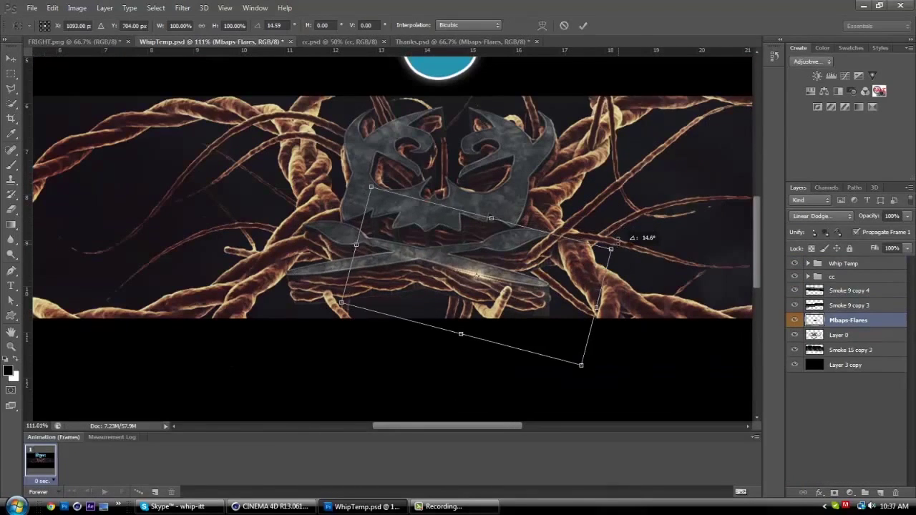
key("Escape")
key("e")
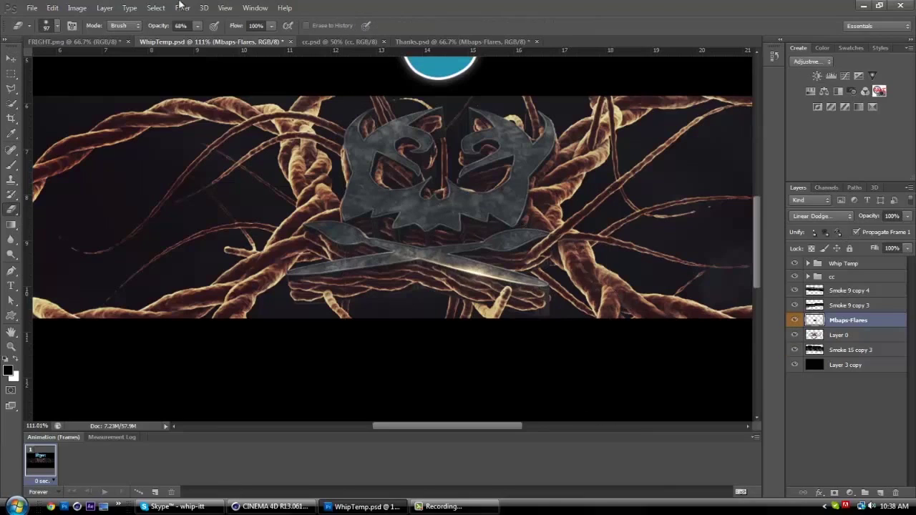
Add two duplicate flares, each rotated to follow the crossed blades
key("ctrl+j")
key("ctrl+t")
left_click_drag(632, 175, 637, 182)
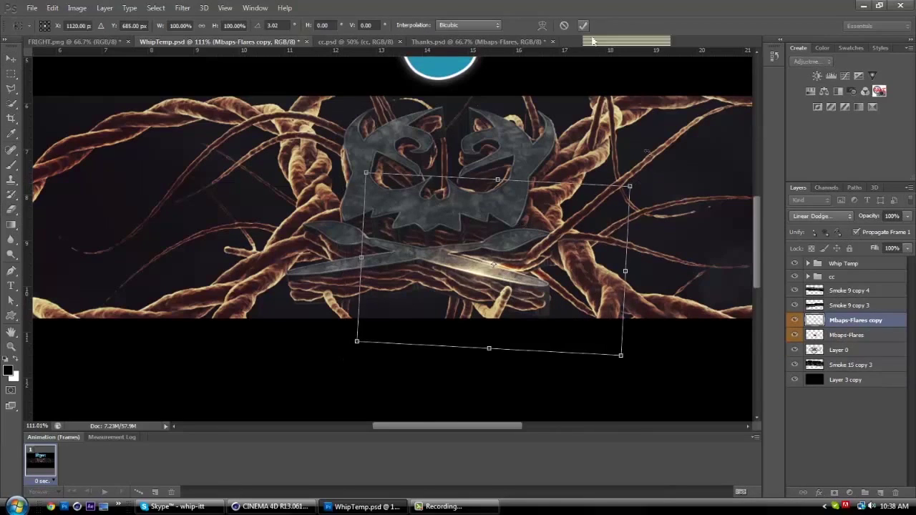
key("Return")
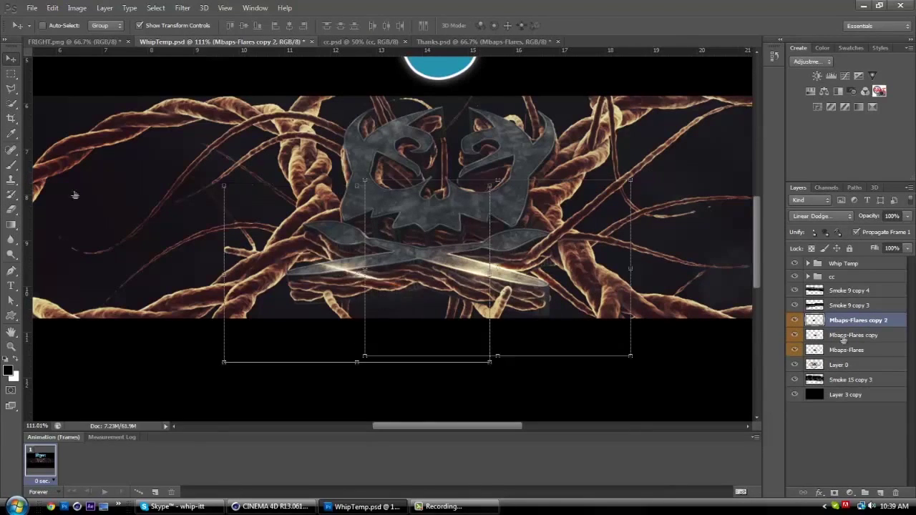
key("ctrl+j")
key("ctrl+t")
left_click_drag(489, 178, 462, 147)
left_click(584, 25)
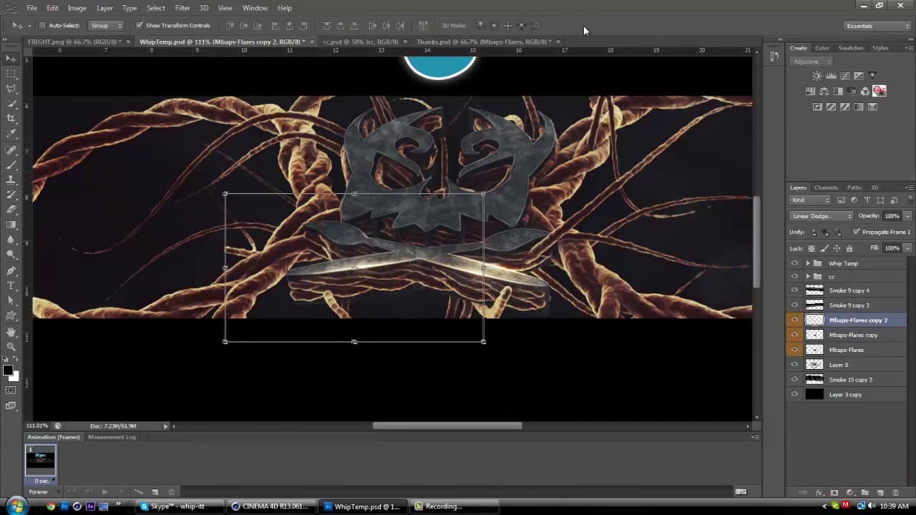
Add a third rotated flare along the blade and merge all flares in Linear Dodge
key("ctrl+j")
key("ctrl+t")
left_click_drag(494, 182, 465, 150)
key("Return")
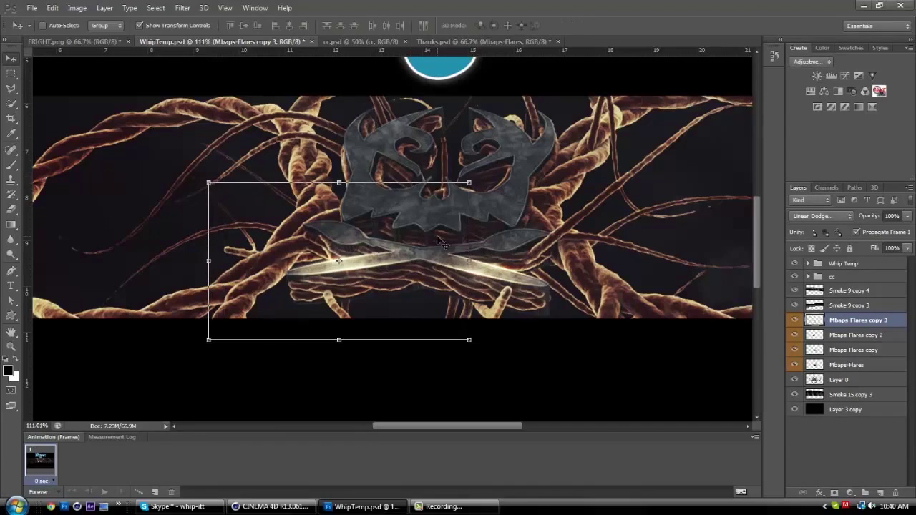
key("ctrl+e")
left_click(821, 215)
left_click(814, 179)
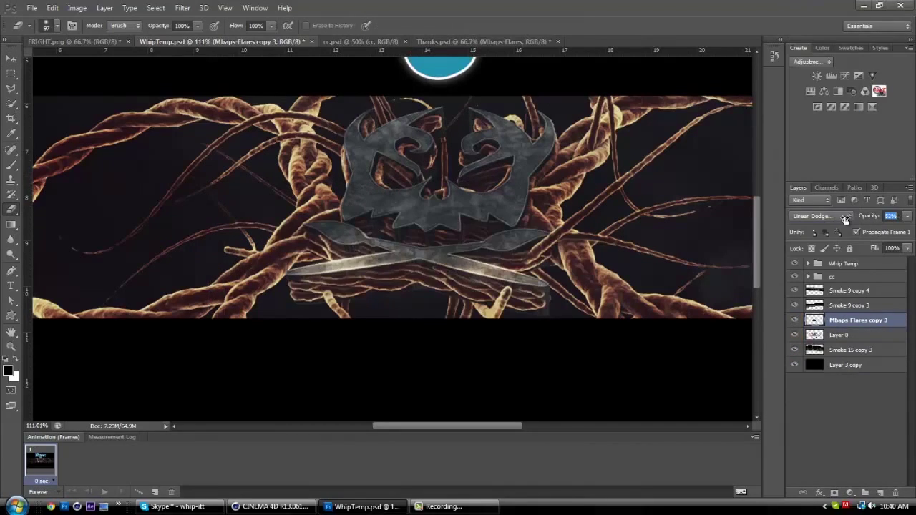
scroll(394, 203, "down", 2)
left_click(420, 41)
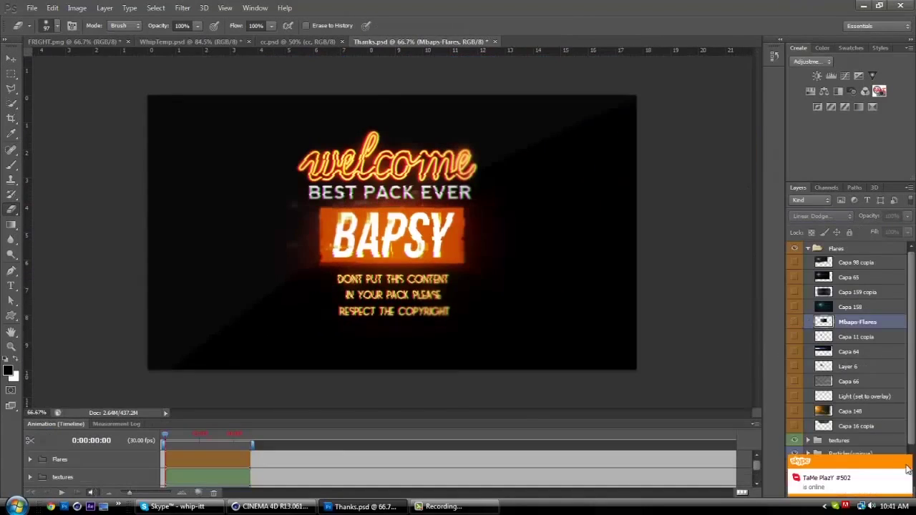
Bring the W09_1573 particle layer from the Particles(unique) group into the banner
left_click(808, 248)
left_click(808, 275)
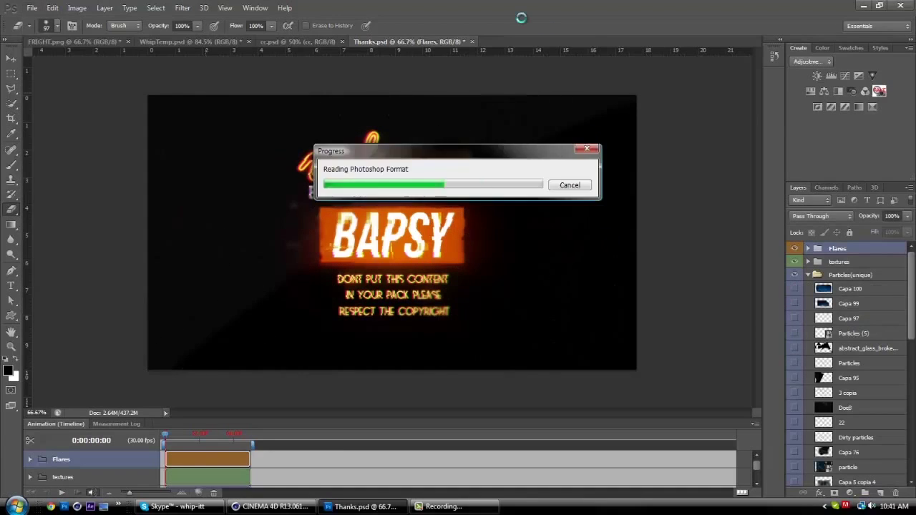
key("v")
left_click(852, 386)
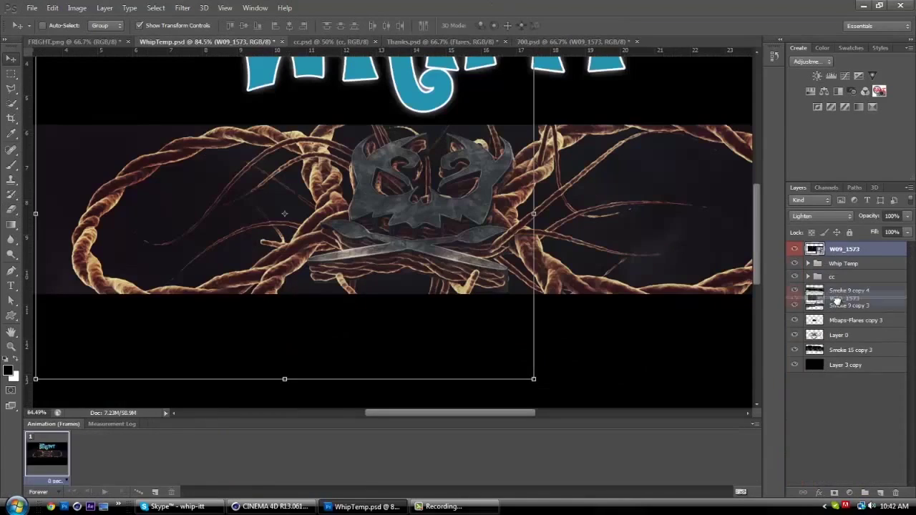
left_click_drag(263, 158, 413, 201)
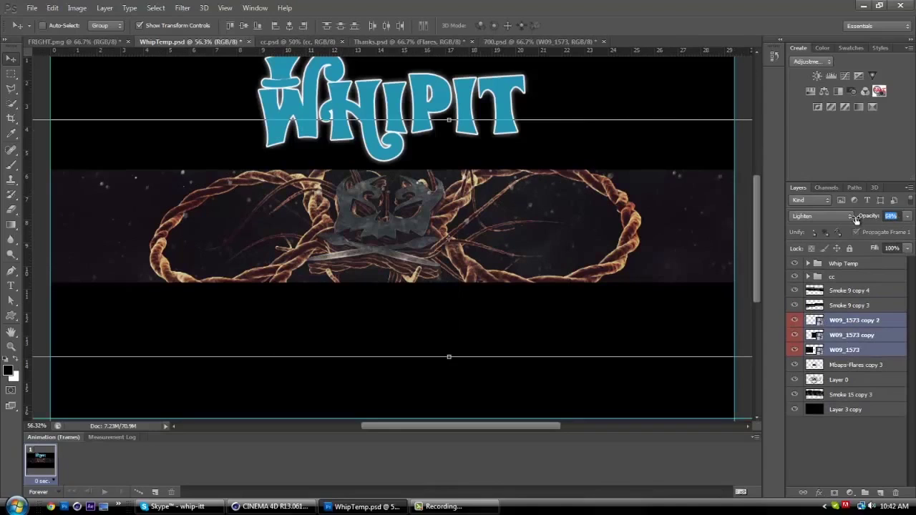
Add the Capa 69 layer to the banner in Linear Dodge blend mode
left_click(542, 41)
mouse_move(392, 214)
left_mouse_down()
mouse_move(195, 45)
mouse_move(394, 215)
left_mouse_up()
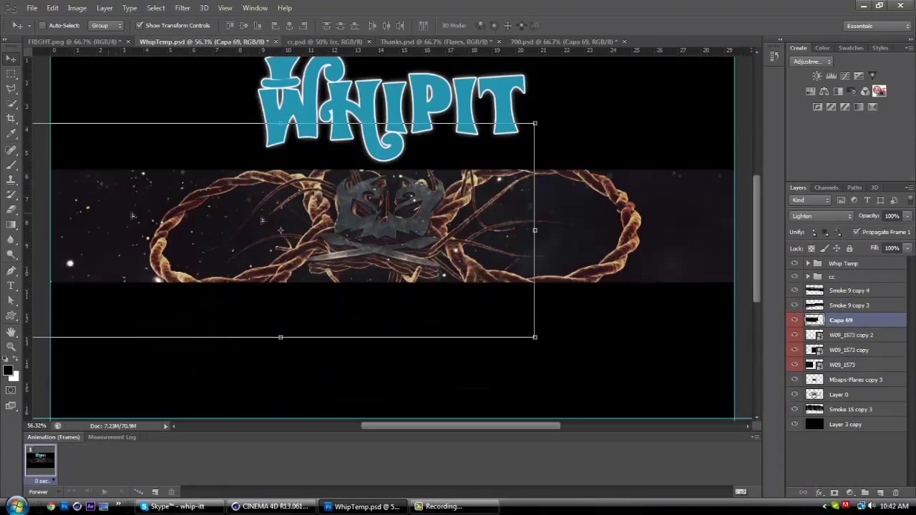
left_click(822, 216)
left_click(841, 226)
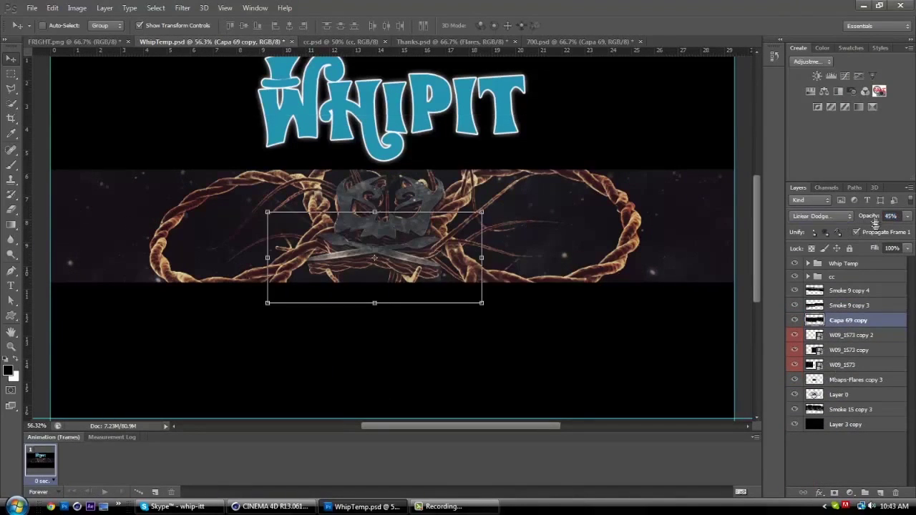
Add the Capa 5 copia 4 dust layer over the banner's rope strip
left_click(458, 42)
left_click(852, 466)
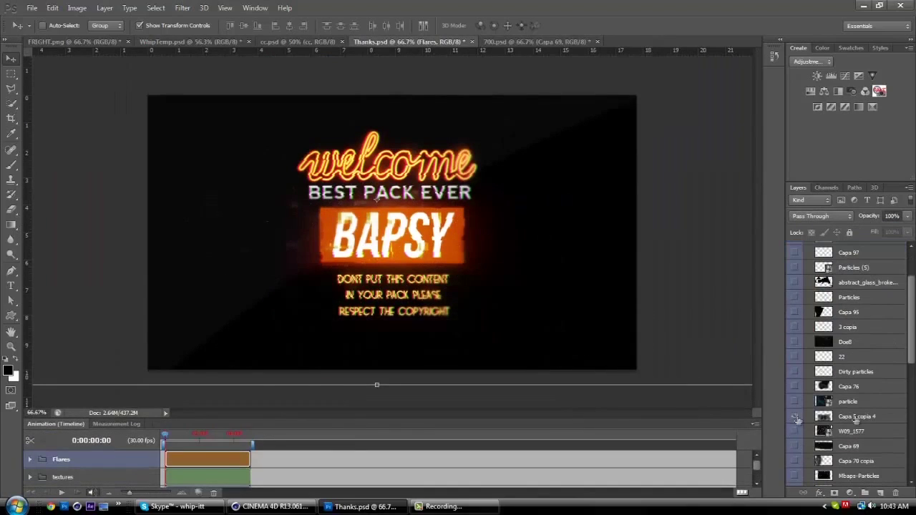
left_click_drag(401, 215, 380, 251)
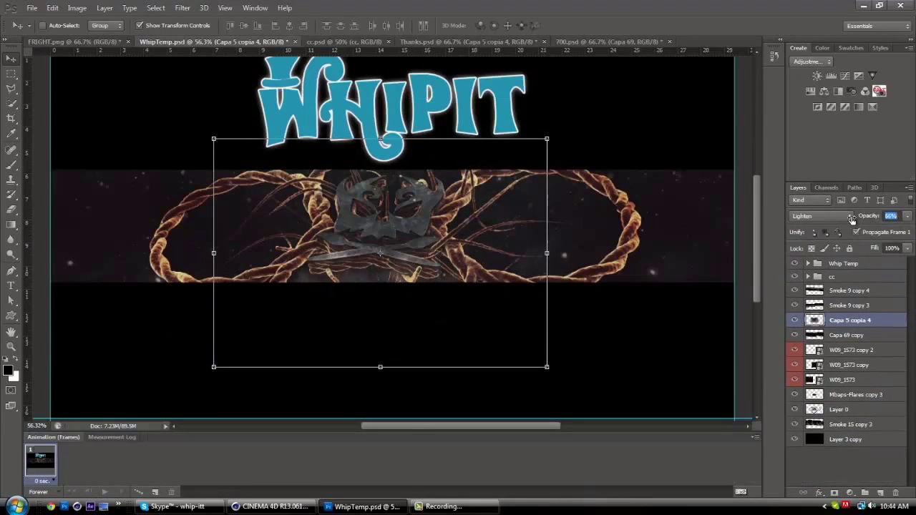
left_click(419, 42)
left_click(72, 41)
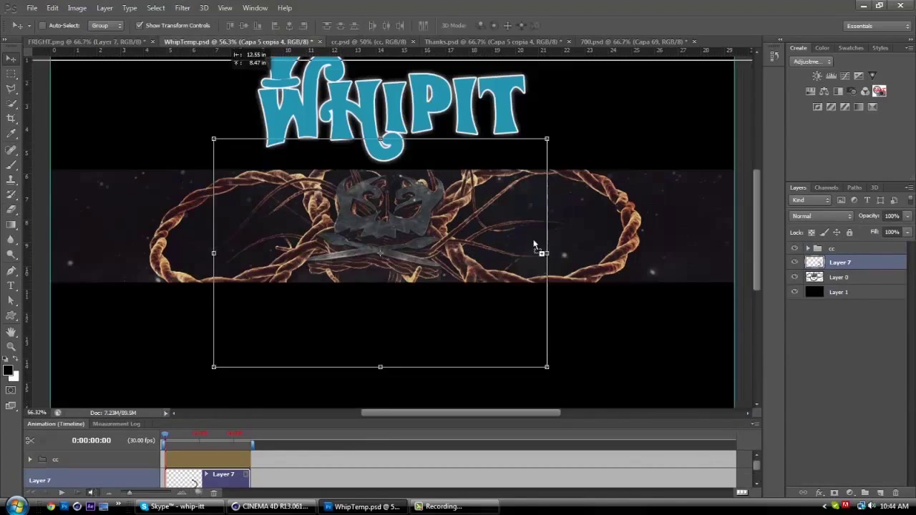
Add a rope piece and flipped copy at the ends, merged, blurred, at 43% opacity
left_click_drag(562, 306, 536, 241)
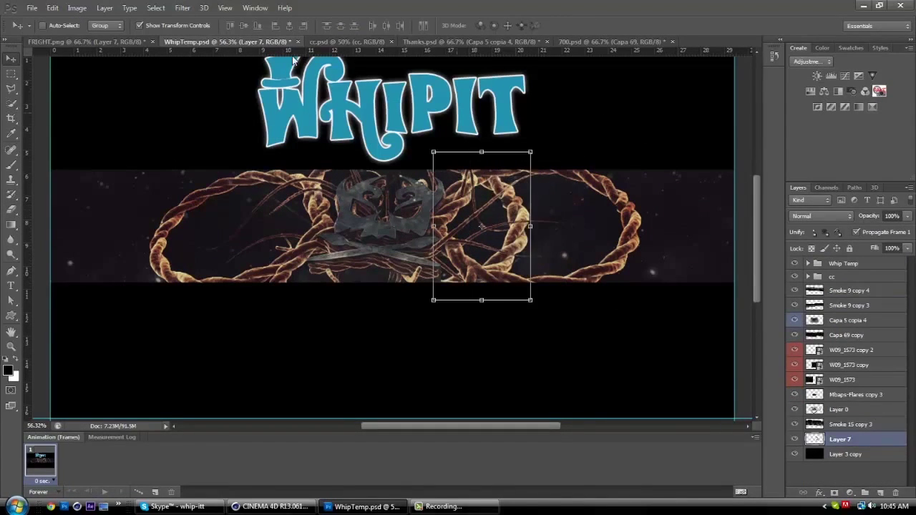
left_click_drag(526, 138, 716, 138)
left_click(52, 7)
left_click(237, 354)
left_click_drag(204, 235, 104, 228)
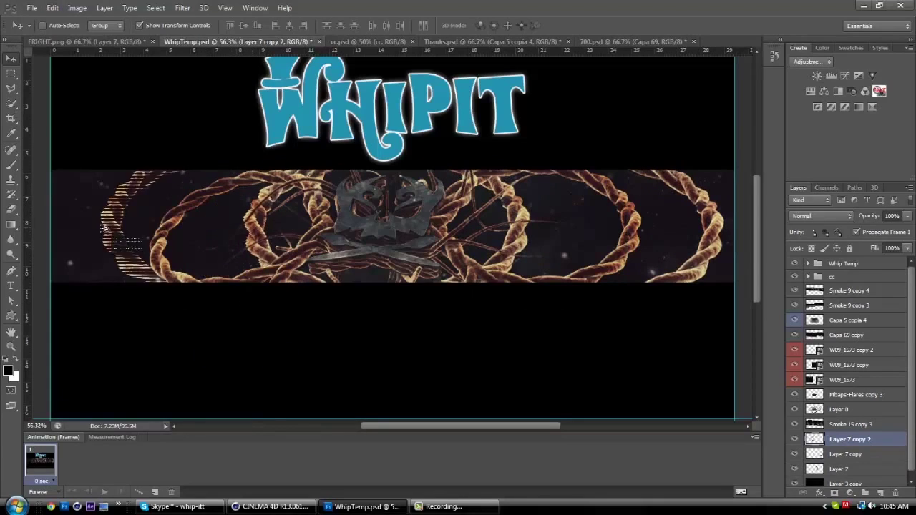
key("ctrl+e")
left_click(182, 7)
left_click(208, 20)
left_click(516, 127)
type("43")
Bring in a particle layer and duplicate it in Lighten mode across the banner
left_click(610, 42)
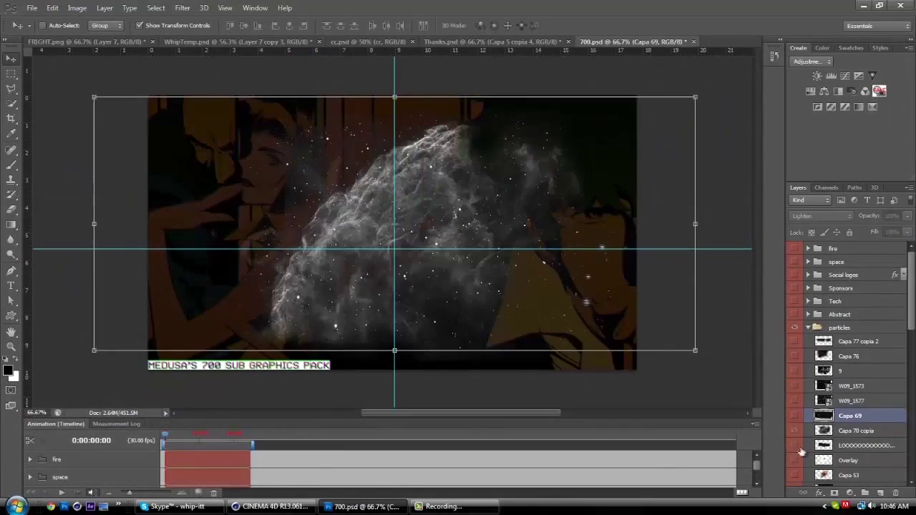
left_click_drag(393, 215, 594, 226)
key("ctrl+j")
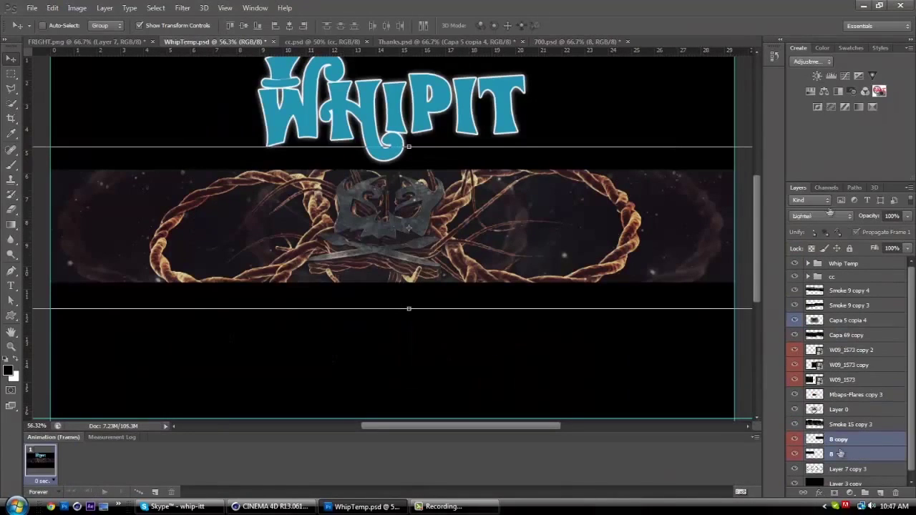
left_click(822, 216)
left_click(823, 93)
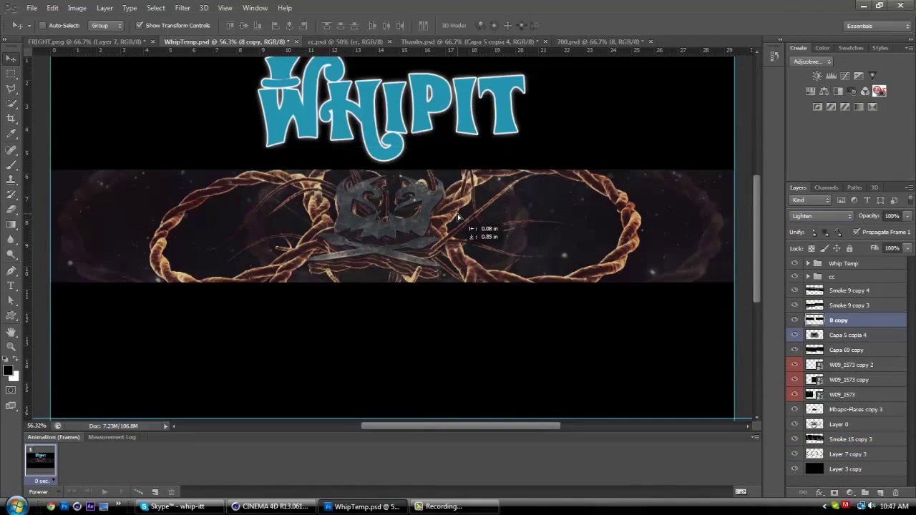
left_click_drag(580, 228, 581, 228)
left_click_drag(871, 216, 866, 219)
Add a white lasso-filled light wedge behind the title softened with Gaussian Blur
left_click(83, 42)
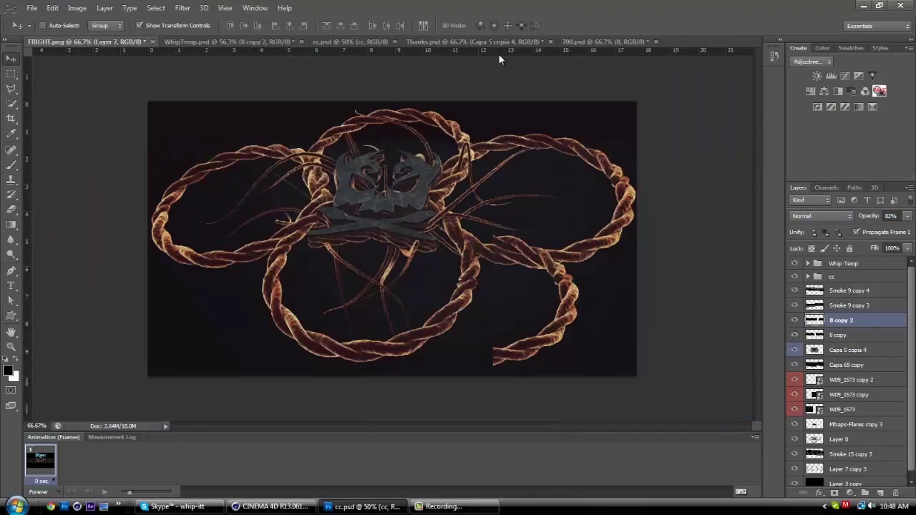
left_click_drag(215, 215, 293, 187)
key("l")
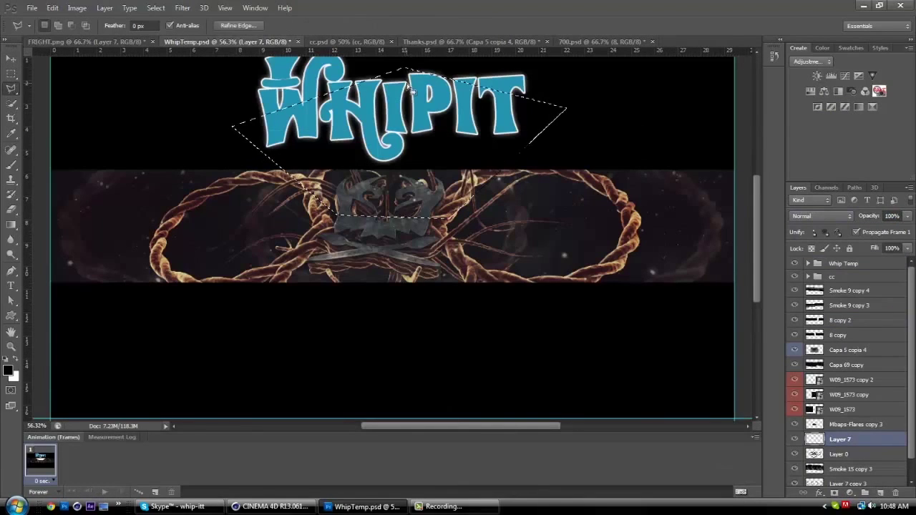
key("ctrl+BackSpace")
key("ctrl+d")
left_click(183, 7)
left_click(440, 153)
left_click(522, 126)
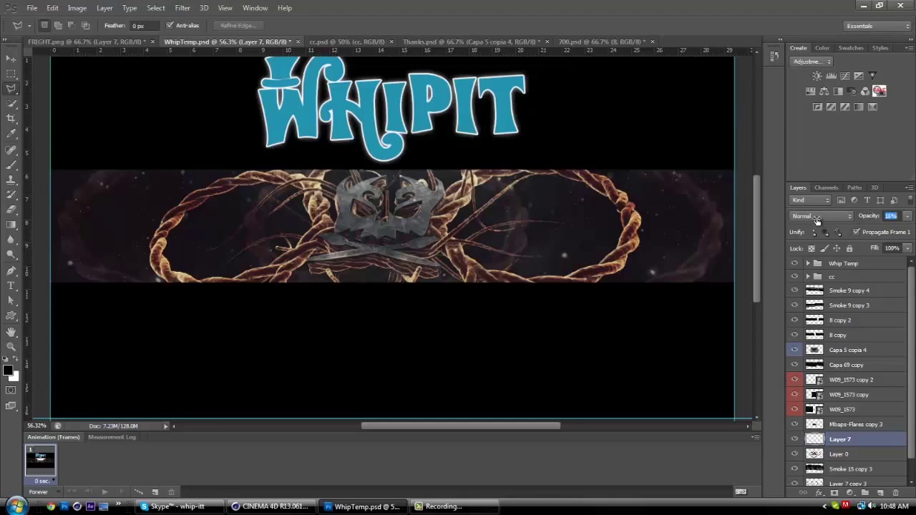
Give the skull layer a Gradient Overlay layer style
right_click(854, 455)
left_click(745, 63)
left_click(518, 401)
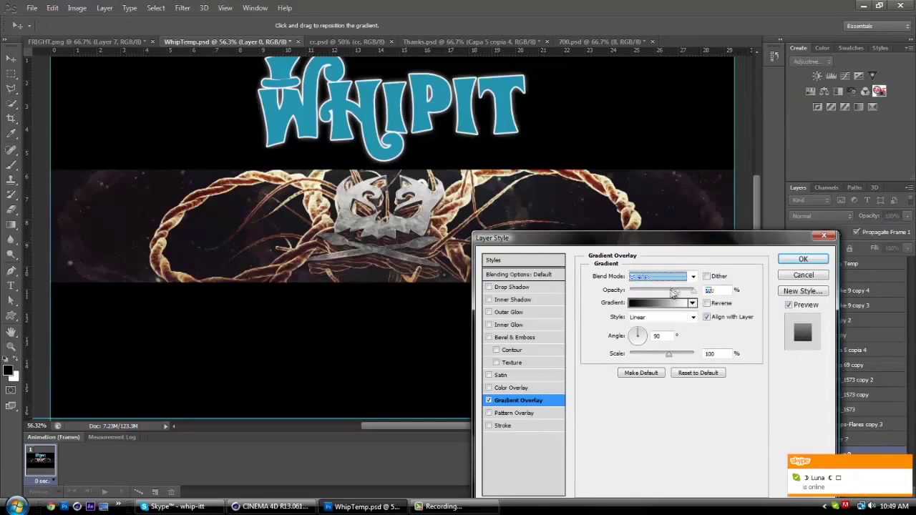
key("Return")
left_click(469, 42)
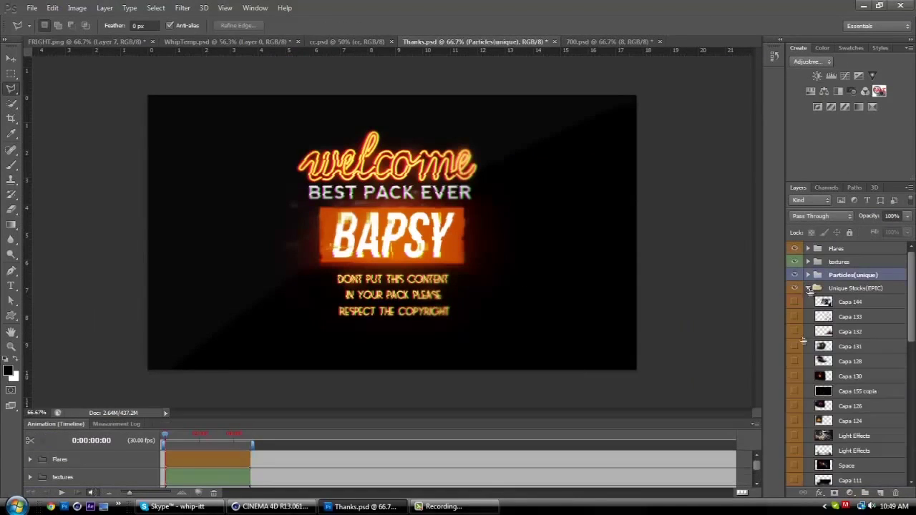
Bring the particles layer into the banner and add merged FRIGHT and BY WHIPIT text
key("v")
left_click_drag(414, 358, 410, 294)
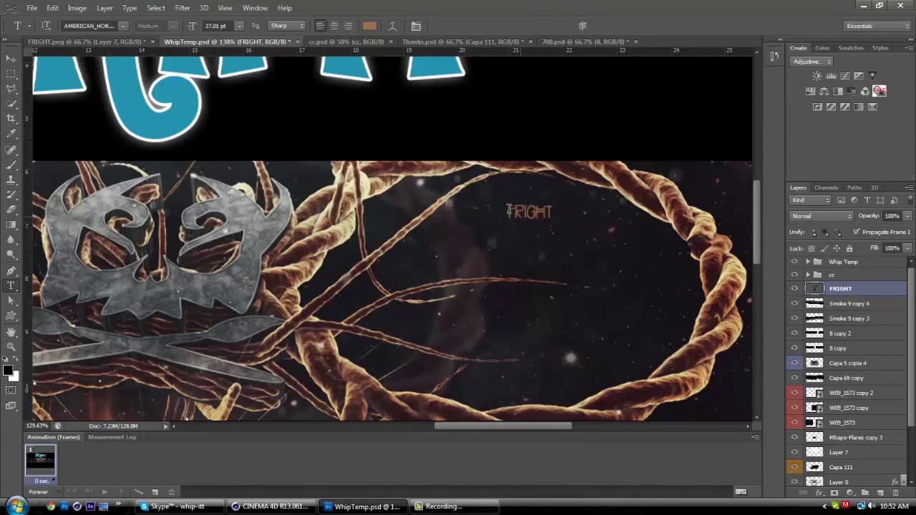
key("ctrl+Return")
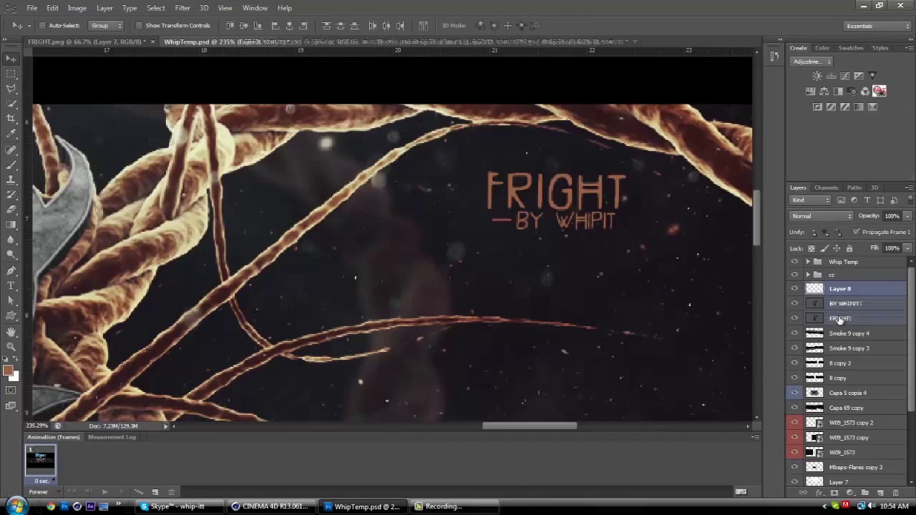
key("ctrl+e")
Rotate the FRIGHT BY WHIPIT tag about -2 degrees beside the skull logo
left_click(53, 8)
left_click(92, 235)
left_click_drag(637, 169, 644, 169)
left_click(583, 25)
key("ctrl+0")
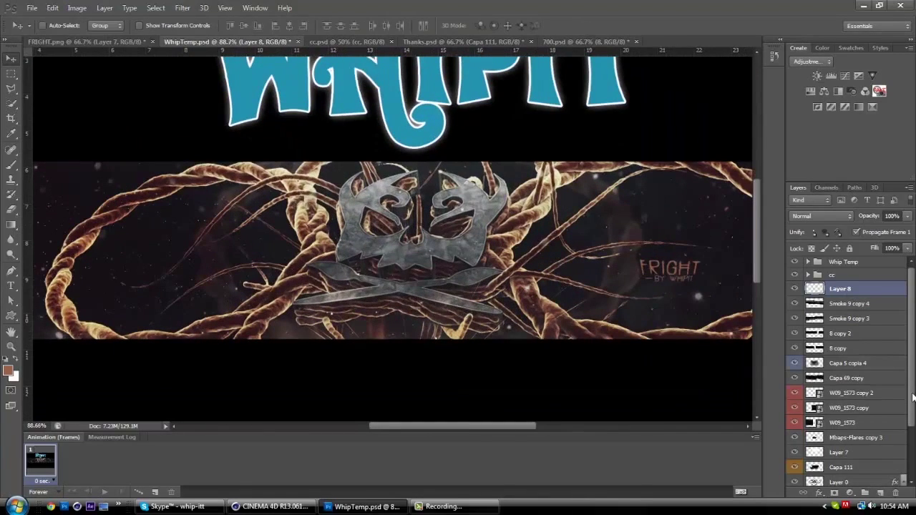
Set the Capa 111 particles layer to 15% opacity and hide Capa 5 copia 4
scroll(843, 401, "down", 3)
left_click(843, 399, "shift")
left_click(865, 217)
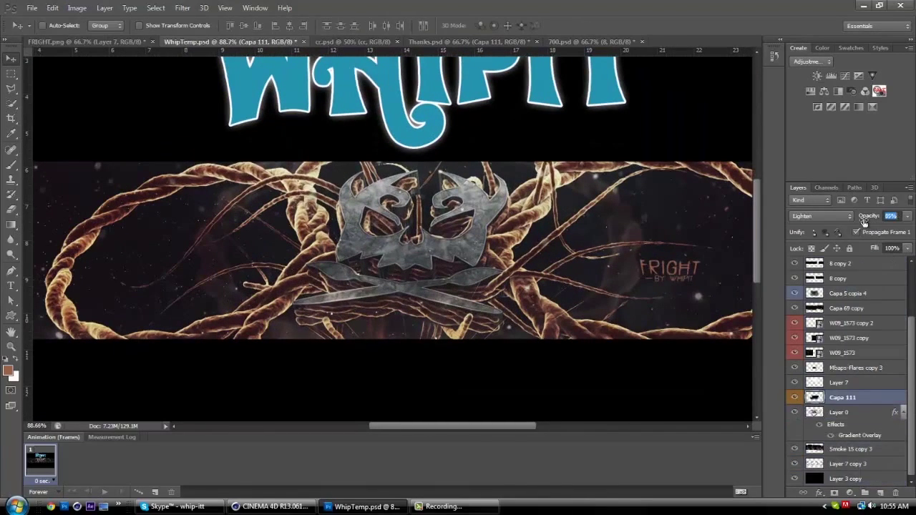
type("15")
key("Return")
left_click(794, 295)
left_click(834, 300)
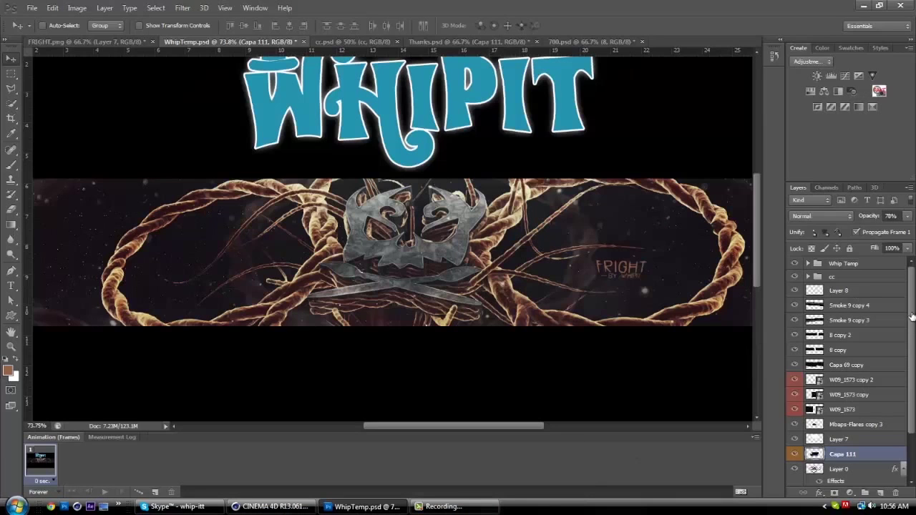
left_click(845, 290)
scroll(840, 457, "down", 1)
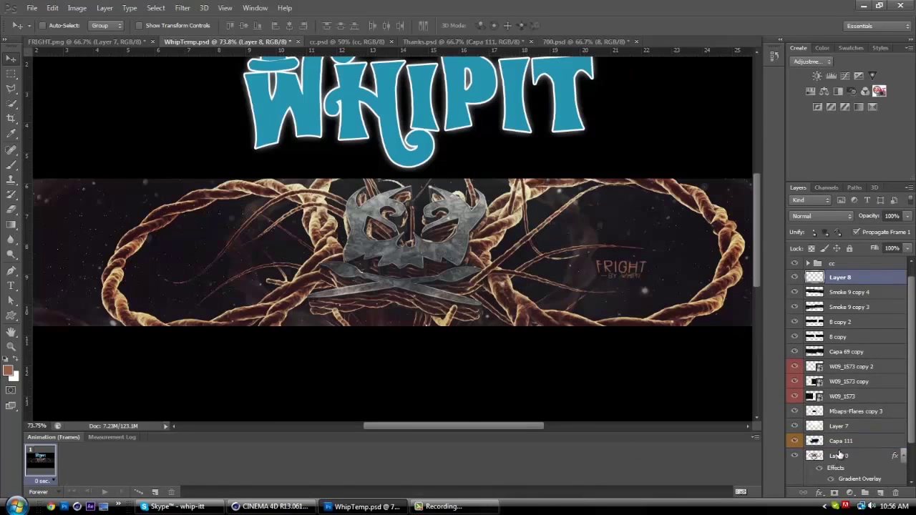
Paint a soft warm glow on Layer 9 and move it beneath Layer 0 at 38%
left_click(12, 165)
right_click(122, 340)
key("Escape")
scroll(159, 353, "down", 3)
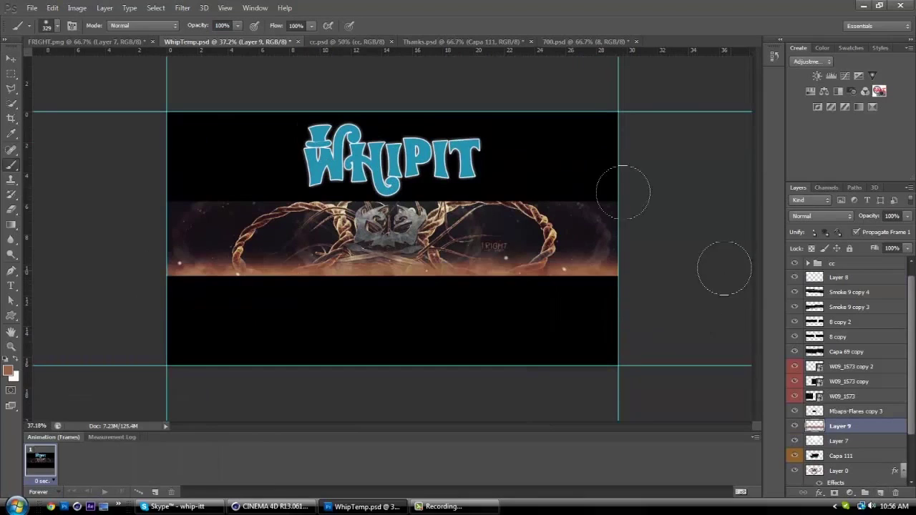
key("ctrl+bracketleft")
key("ctrl+bracketleft")
key("ctrl+bracketleft")
left_click_drag(869, 216, 888, 227)
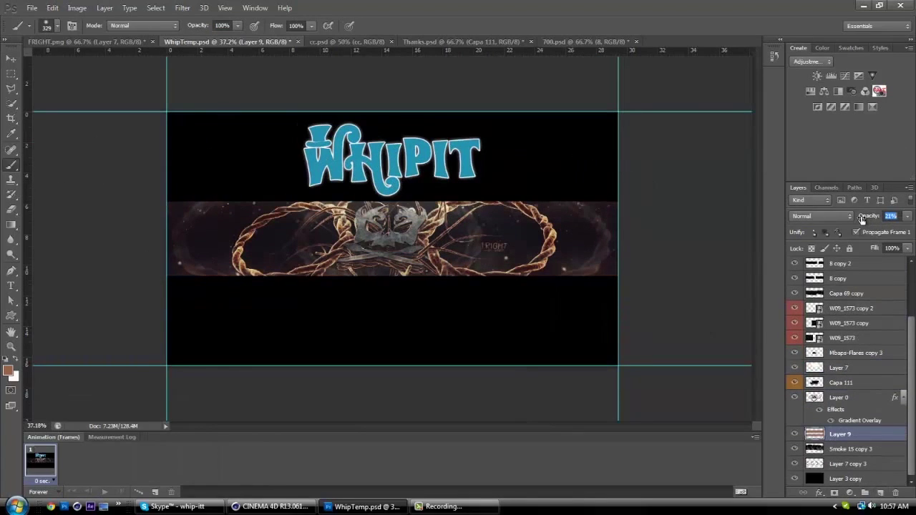
Fill Layer 10 black and erase its centre to vignette the banner edges
scroll(795, 292, "up", 3)
left_click(795, 292)
key("d")
key("alt+BackSpace")
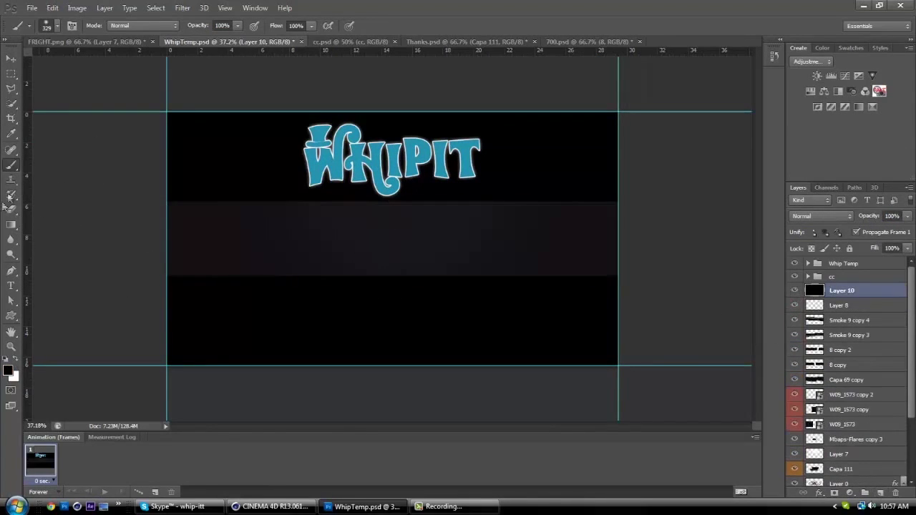
key("e")
right_click(251, 236)
left_click_drag(558, 239, 245, 243)
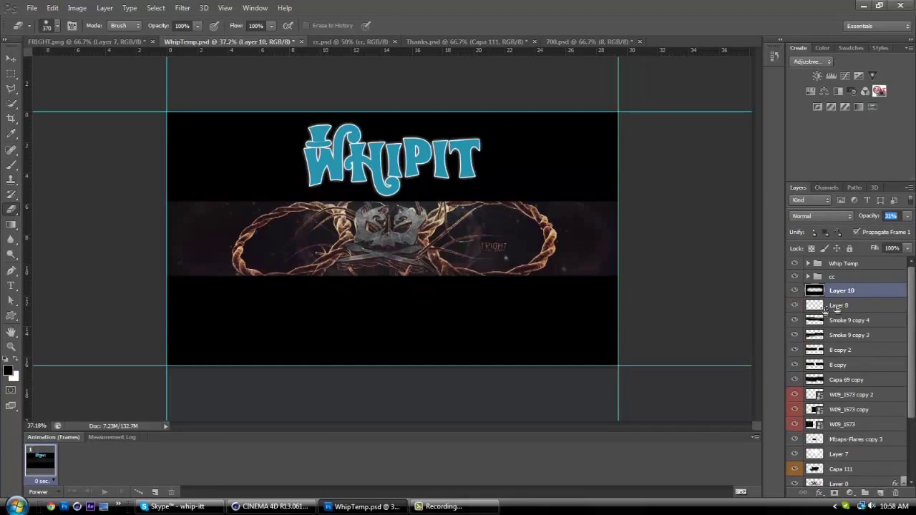
Group all layers into Group 1 and duplicate it as Group 1 copy
key("shift+alt+comma")
key("ctrl+g")
key("ctrl+j")
scroll(384, 244, "up", 3)
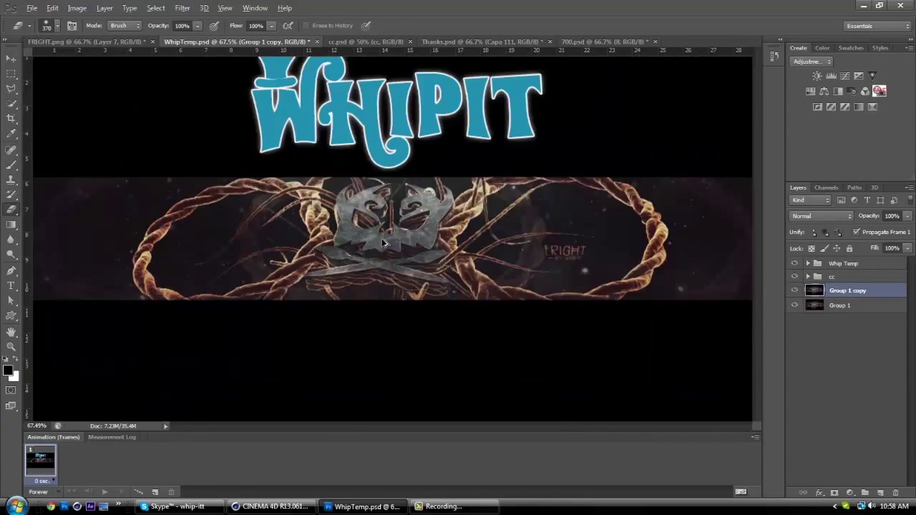
Gaussian-blur the group copy, then erase the blur from the banner centre and skull
scroll(383, 244, "down", 2)
key("ctrl+alt+f")
key("Return")
right_click(489, 264)
left_click_drag(489, 264, 458, 263)
left_click_drag(329, 230, 531, 181)
Apply a radial zoom blur and turn on the cc colour-correction layers
key("ctrl+alt+f")
key("Return")
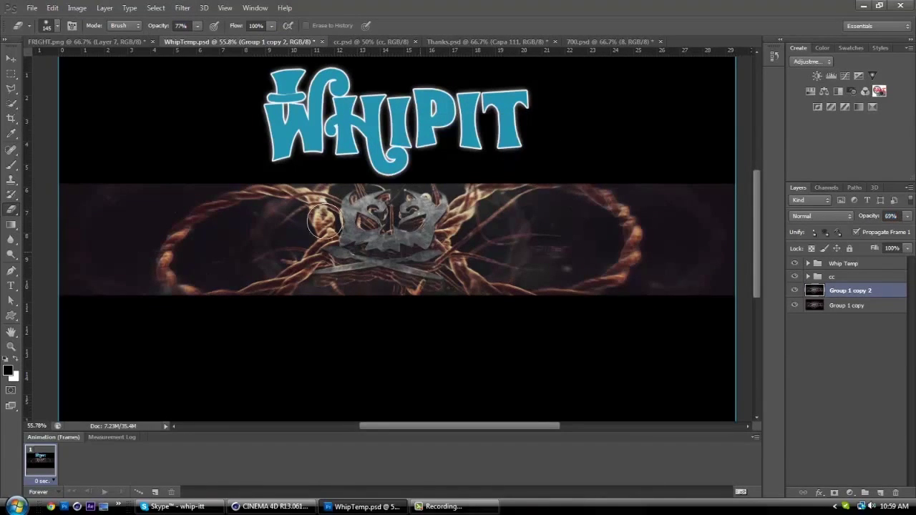
left_click(809, 276)
left_click_drag(795, 290, 797, 386)
left_click(808, 276)
Add a preset Gradient Map recolouring the ropes red and blue, placed inside the cc group
left_click(852, 289)
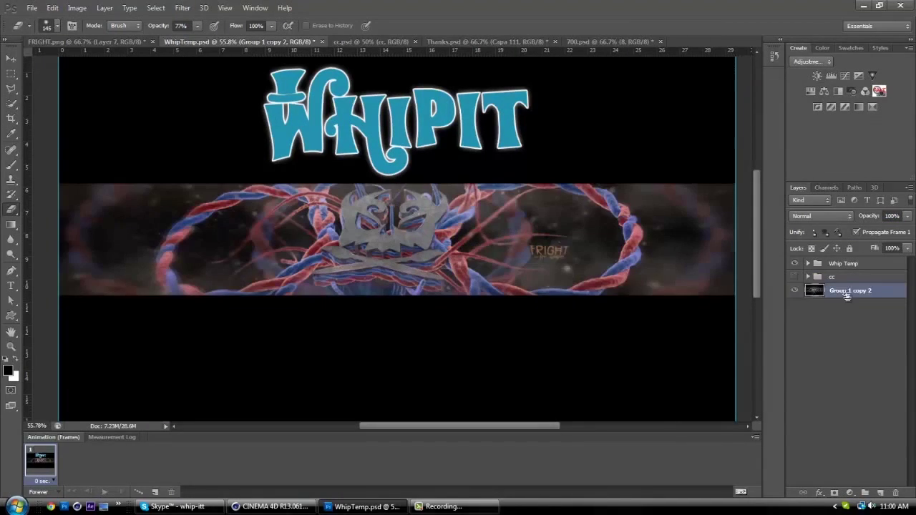
left_click(859, 107)
left_click(691, 106)
left_click(491, 368)
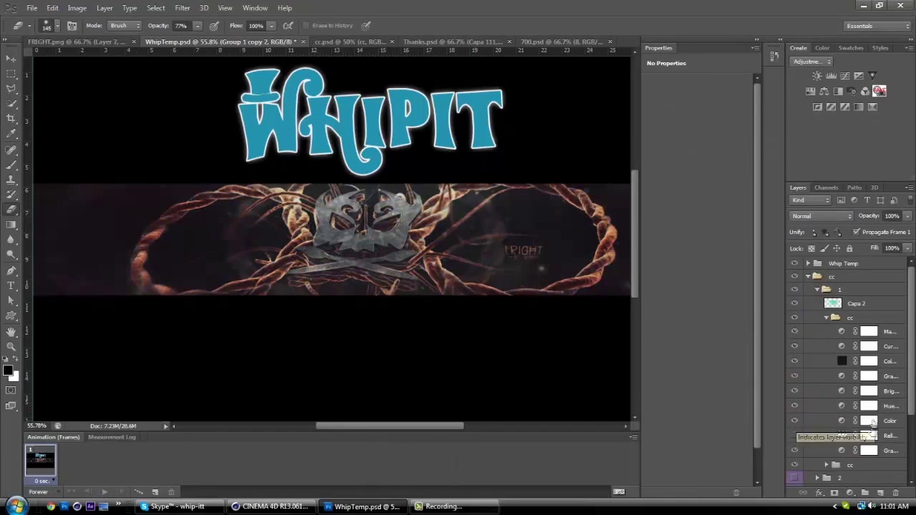
left_click_drag(873, 423, 872, 429)
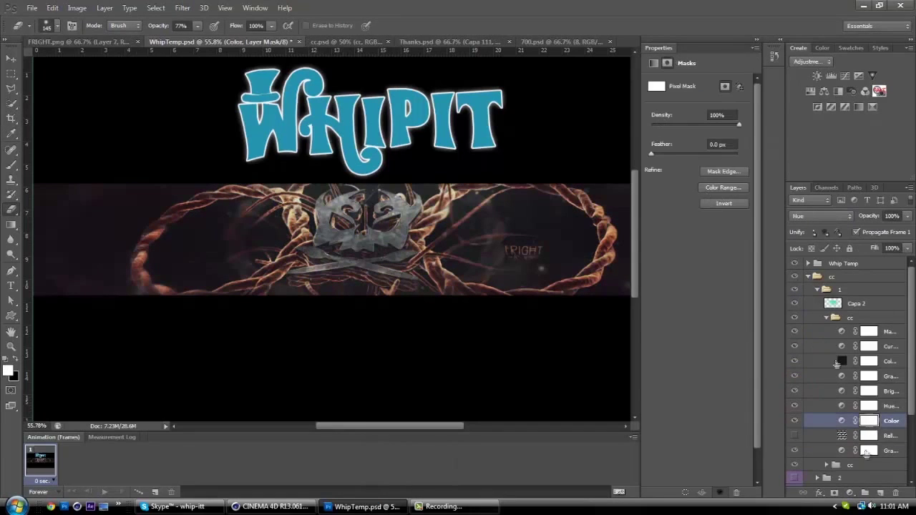
left_click(834, 277)
left_click(32, 8)
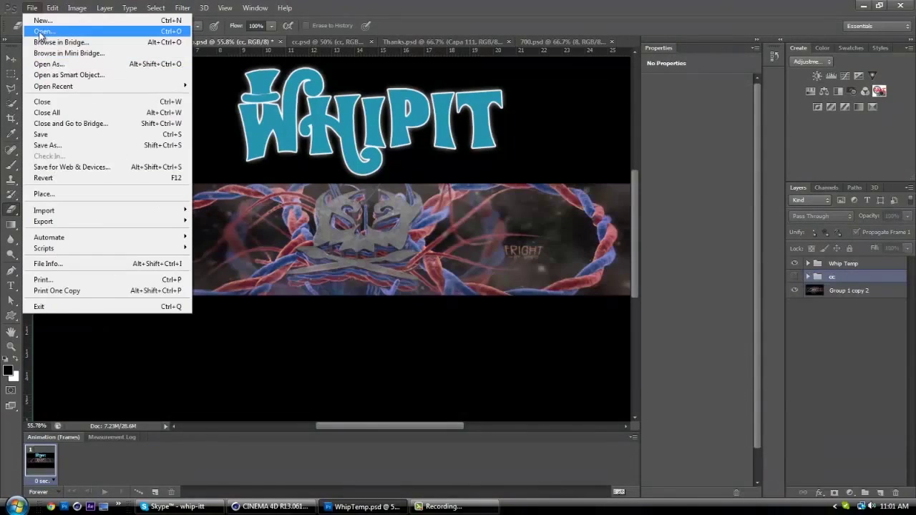
Open Chunkys_Rope_Style_CC.psd and toggle the Top Light layer in its Color Correction group
left_click(245, 233)
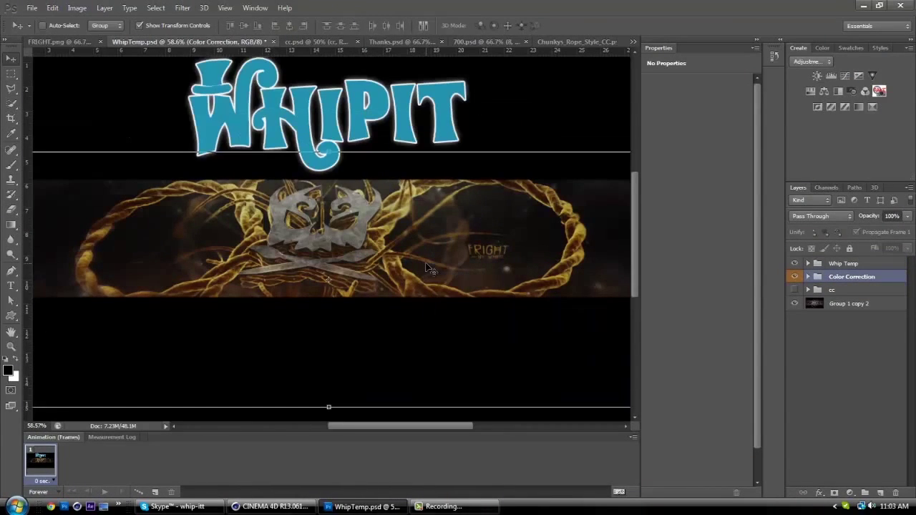
left_click(808, 276)
left_click(795, 363)
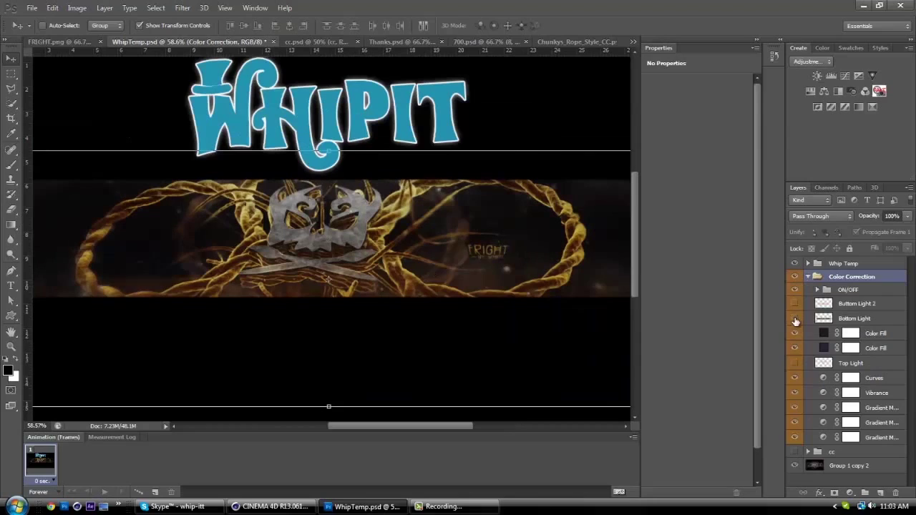
Switch a gradient map layer to a different preset, then hide the Color Correction group
left_click(880, 408)
left_click(691, 106)
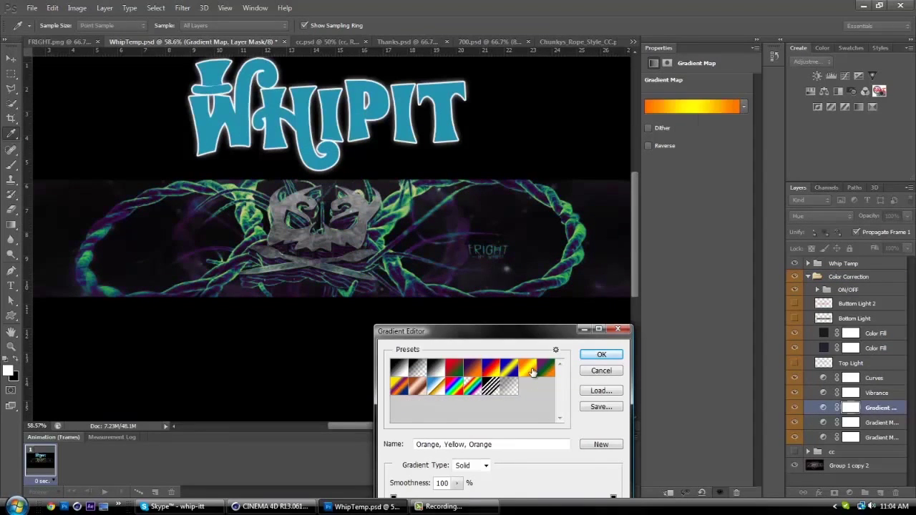
left_click(395, 368)
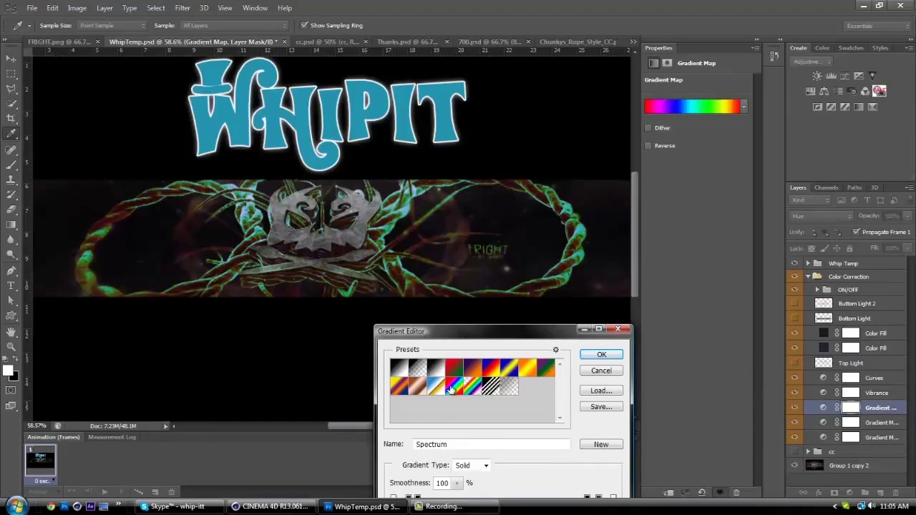
key("Return")
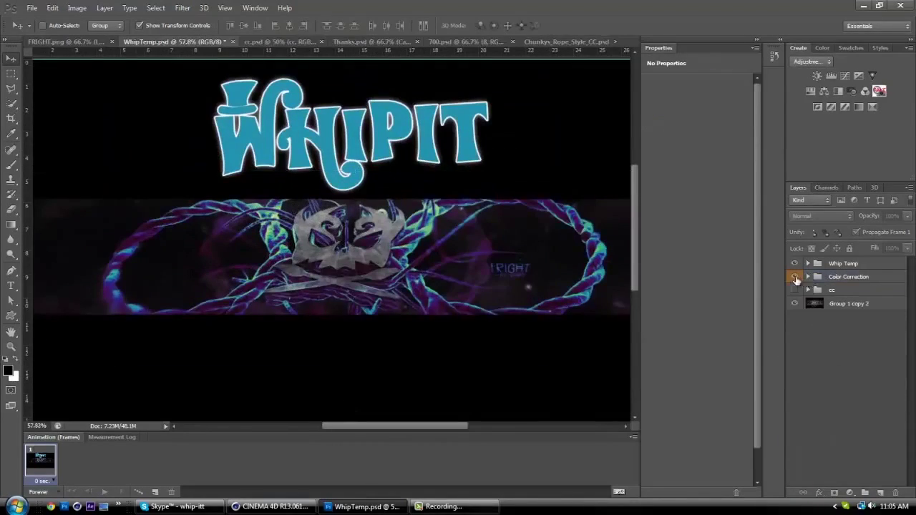
left_click(795, 277)
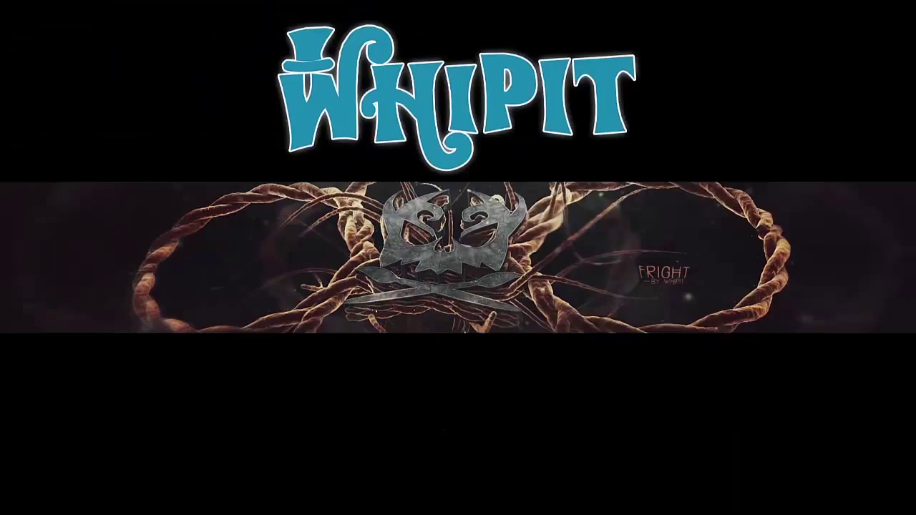